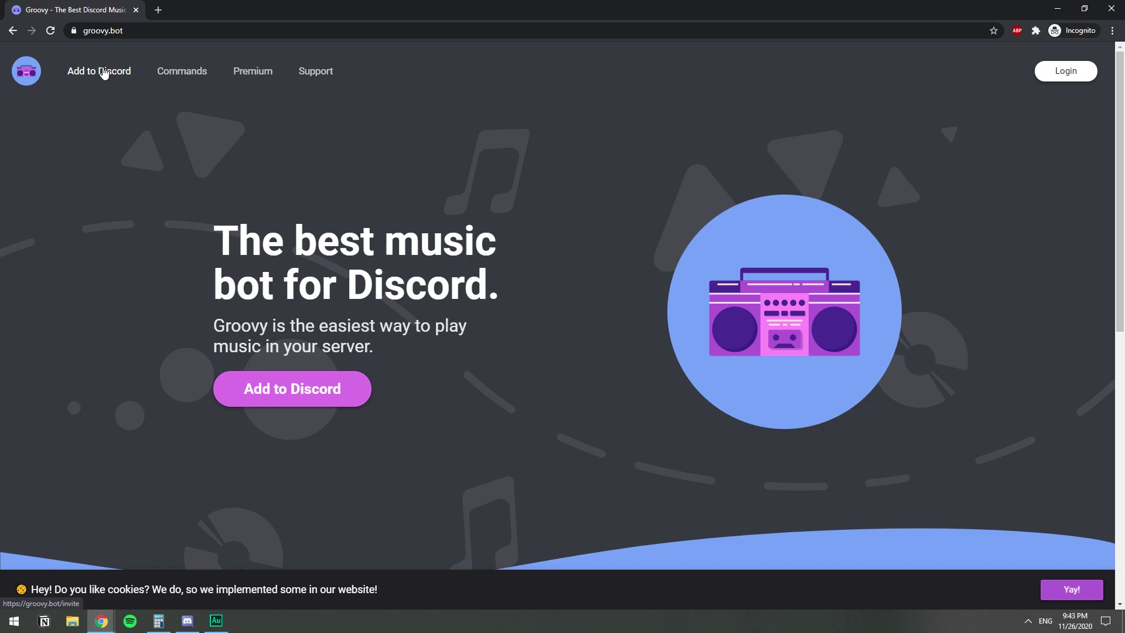
Add the Groovy bot to the Welcome 2 MecDonald'z server and authorize its access.
click(282, 385)
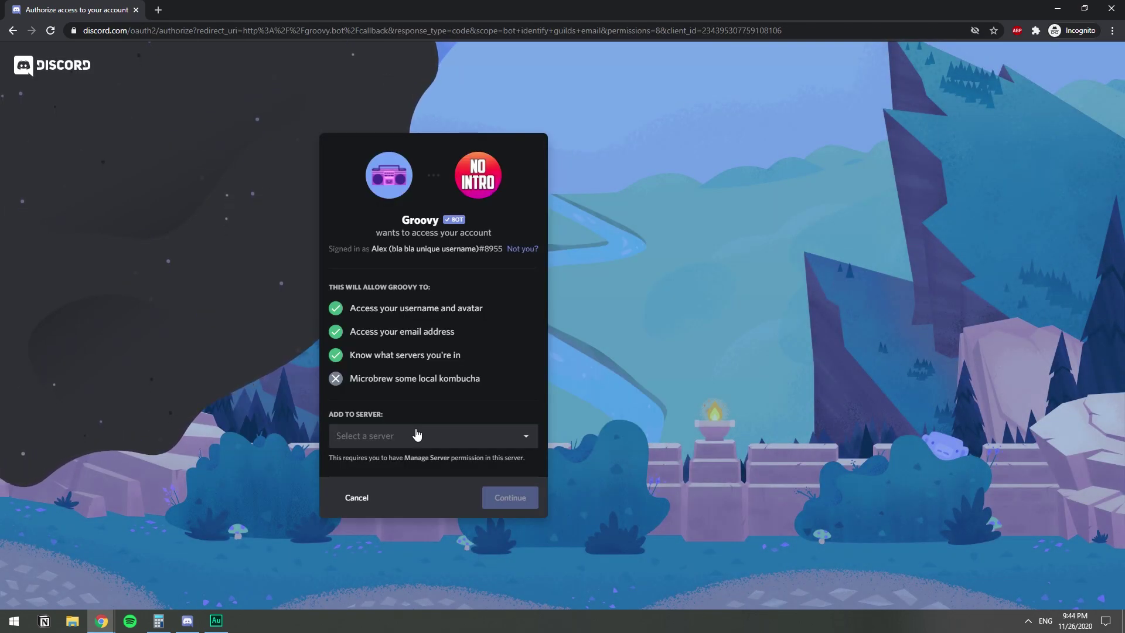
click(417, 435)
click(376, 468)
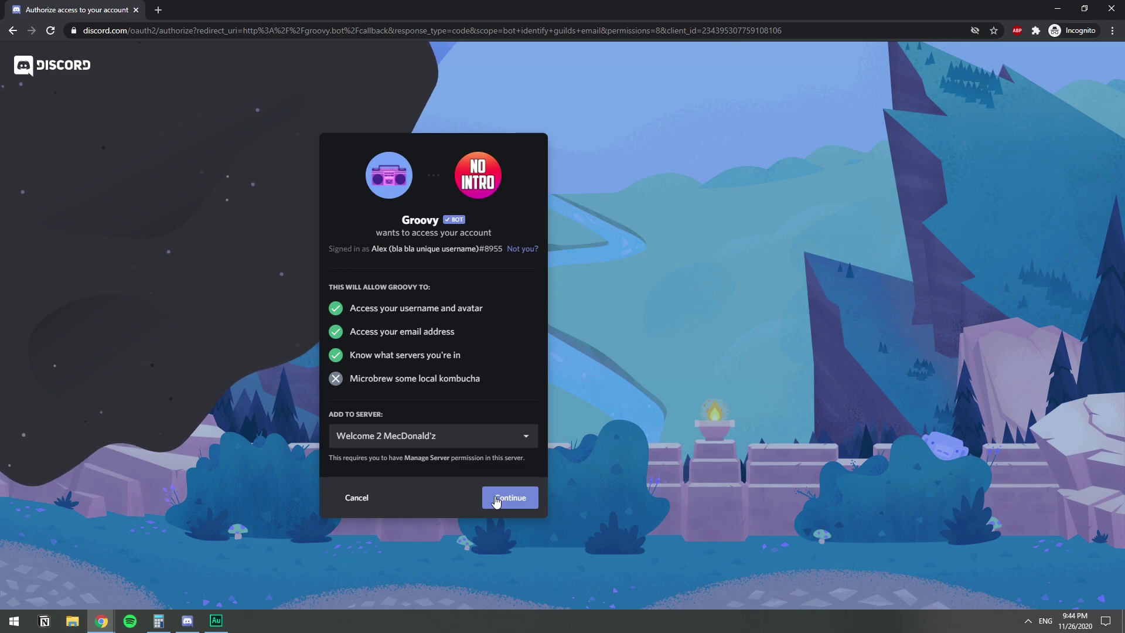
click(523, 501)
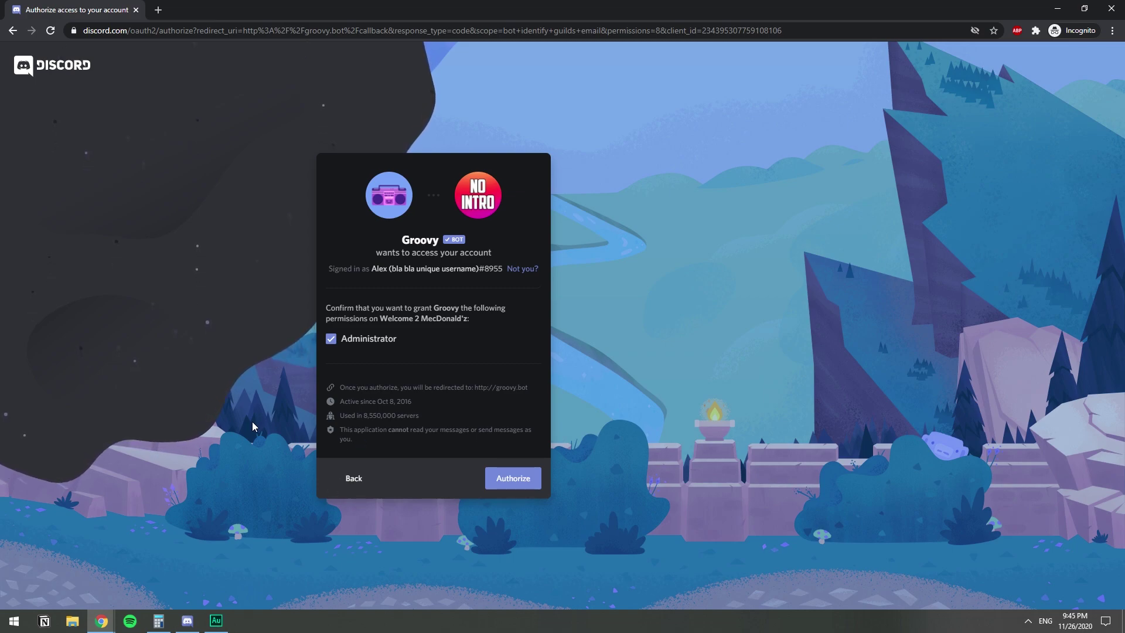
click(327, 338)
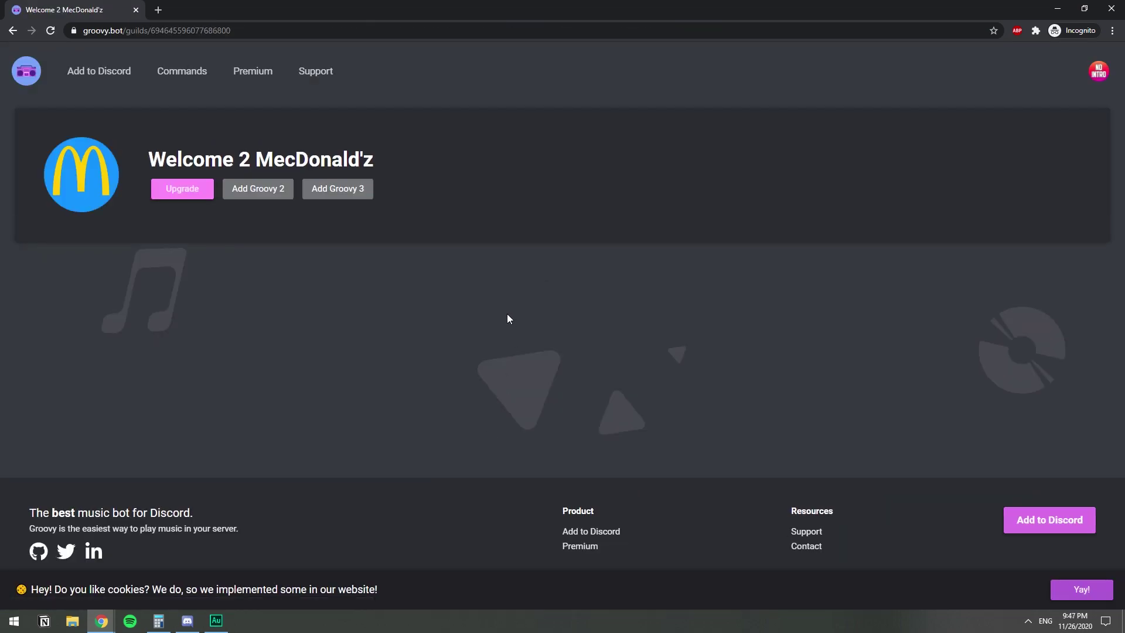
Switch to Discord and create a voice channel named Music in the Socials category.
click(188, 621)
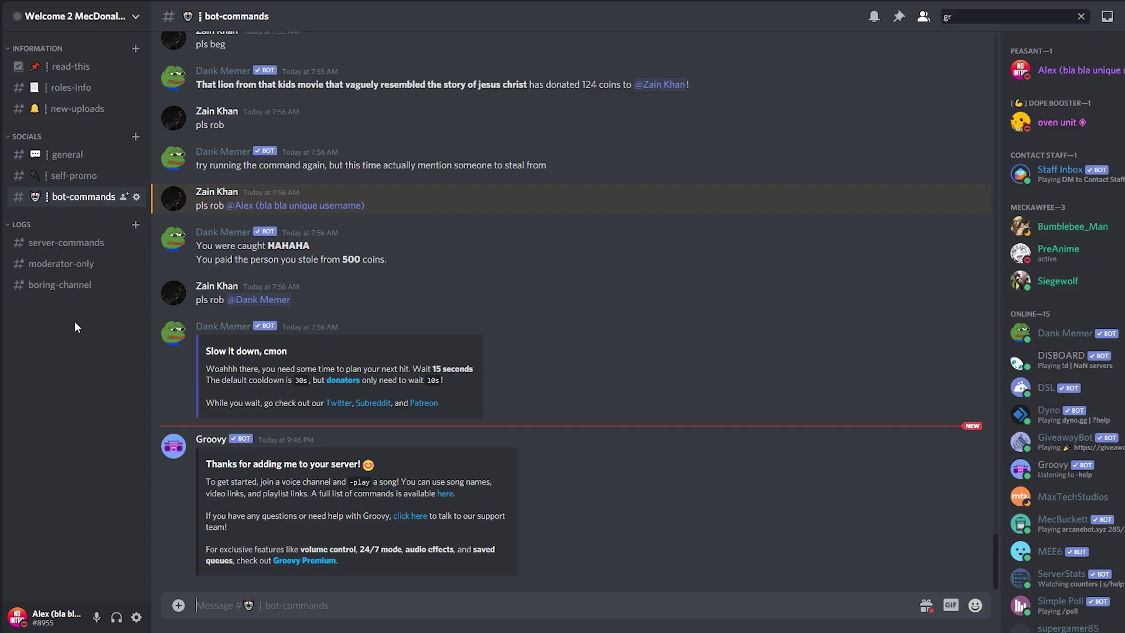
click(135, 142)
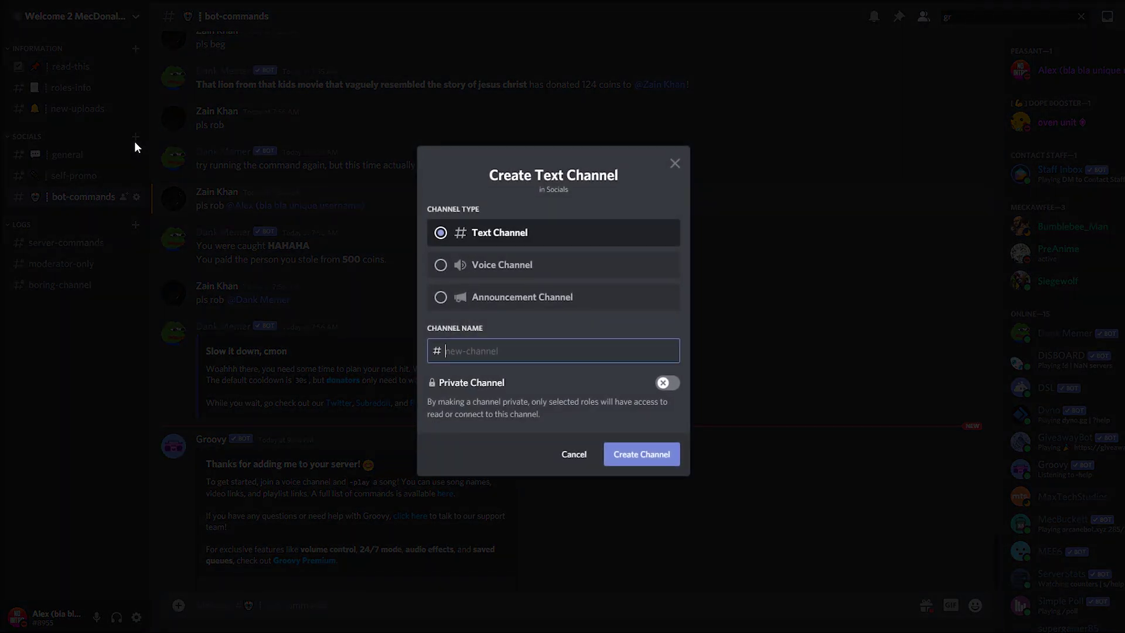
click(481, 270)
click(505, 354)
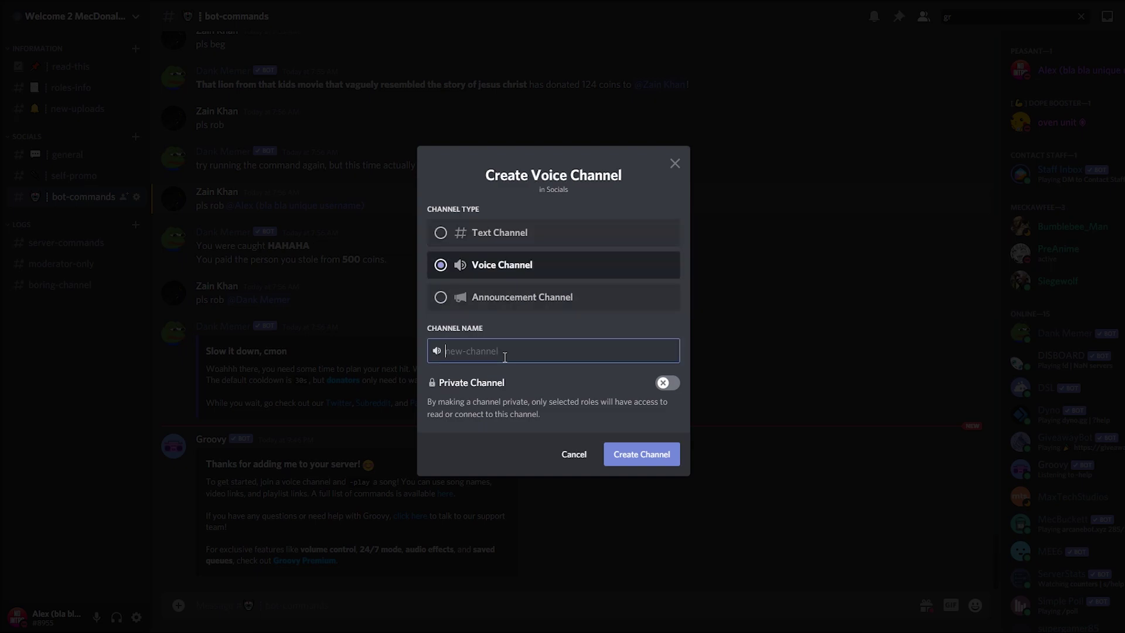
text(Music)
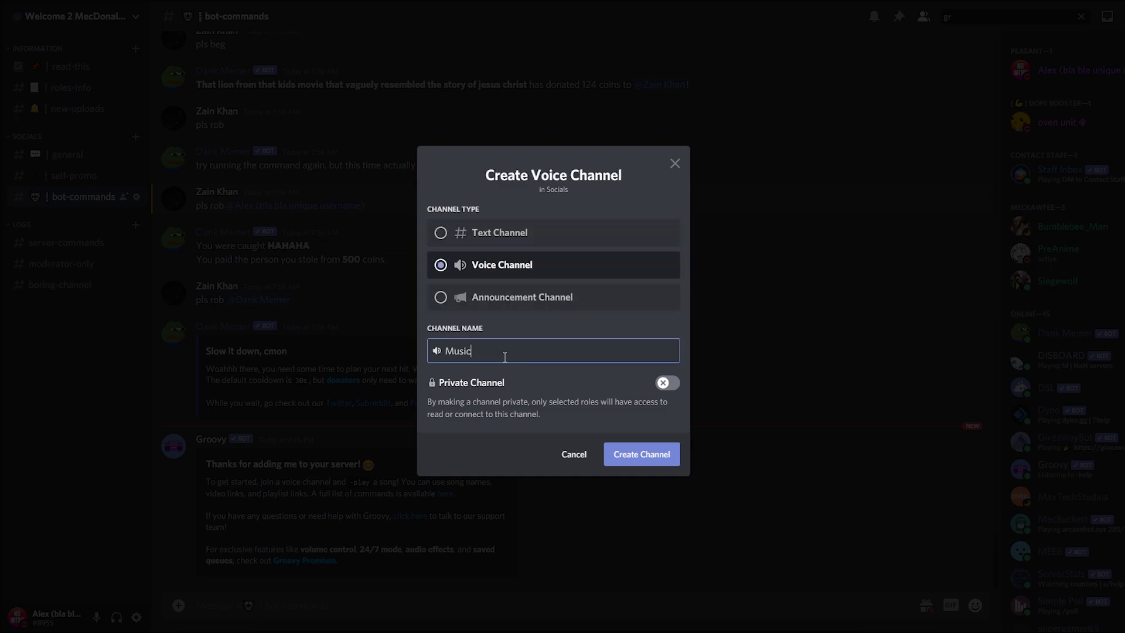
click(654, 458)
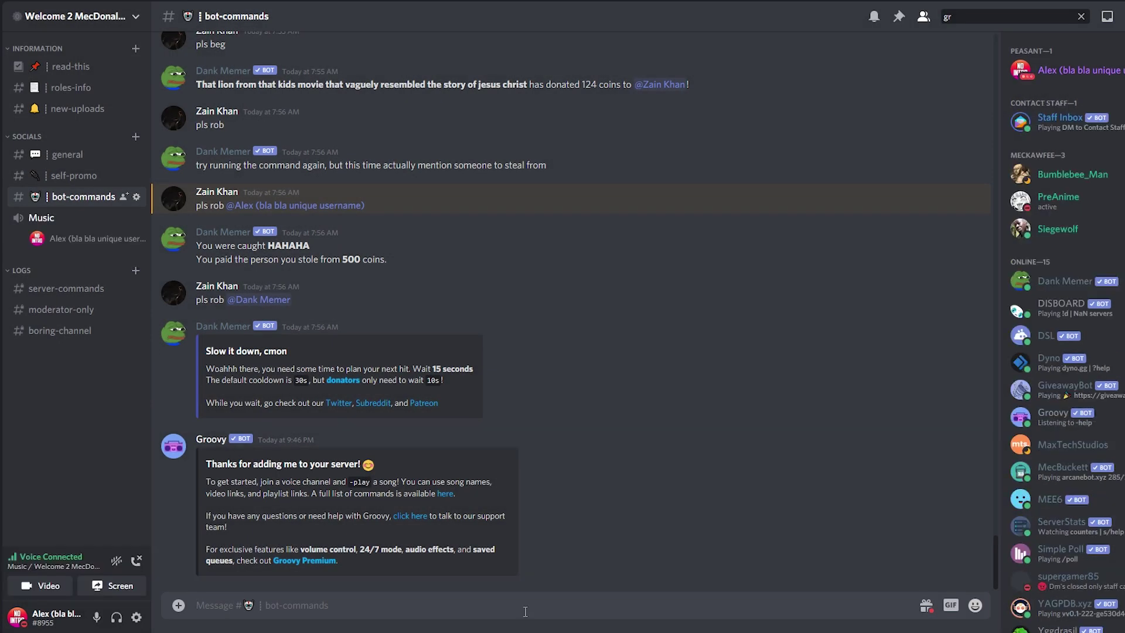
Have Groovy play a song by sending "-play despacito" in the bot-commands channel.
text(-play despacito)
key(Return)
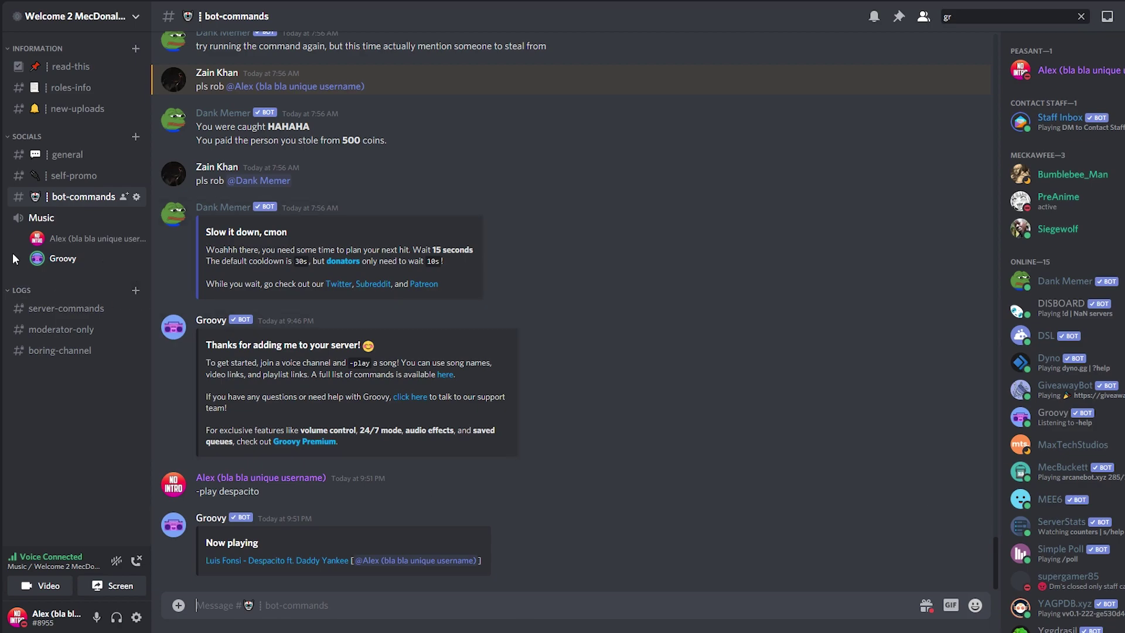
Leave the Music voice channel, dismissing the call rating prompt, and rejoin the channel.
click(139, 563)
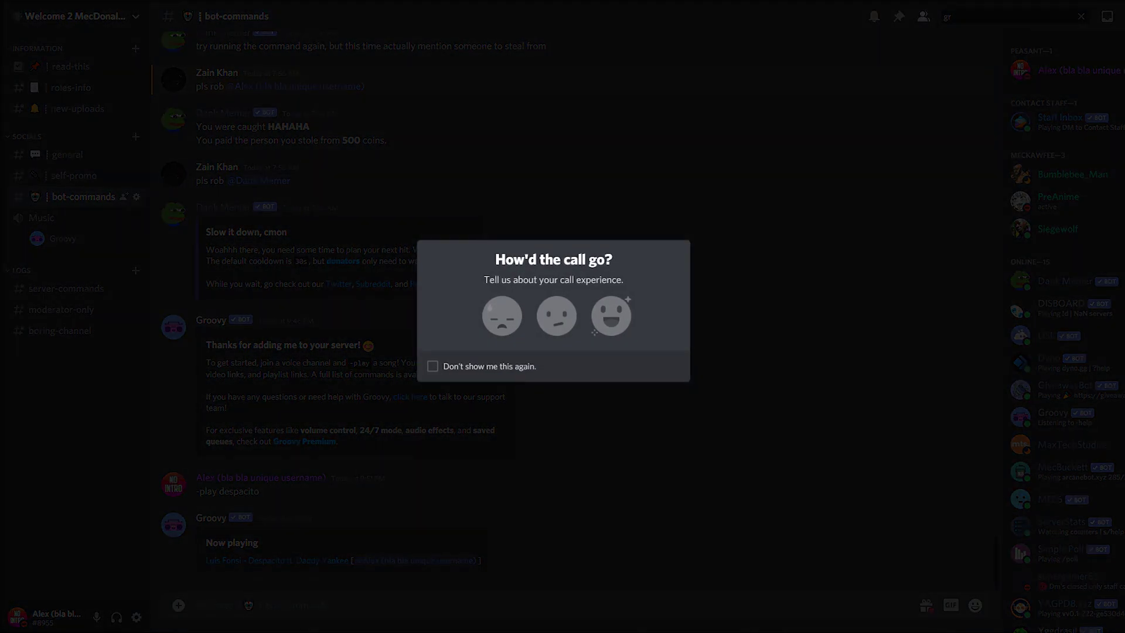
click(690, 460)
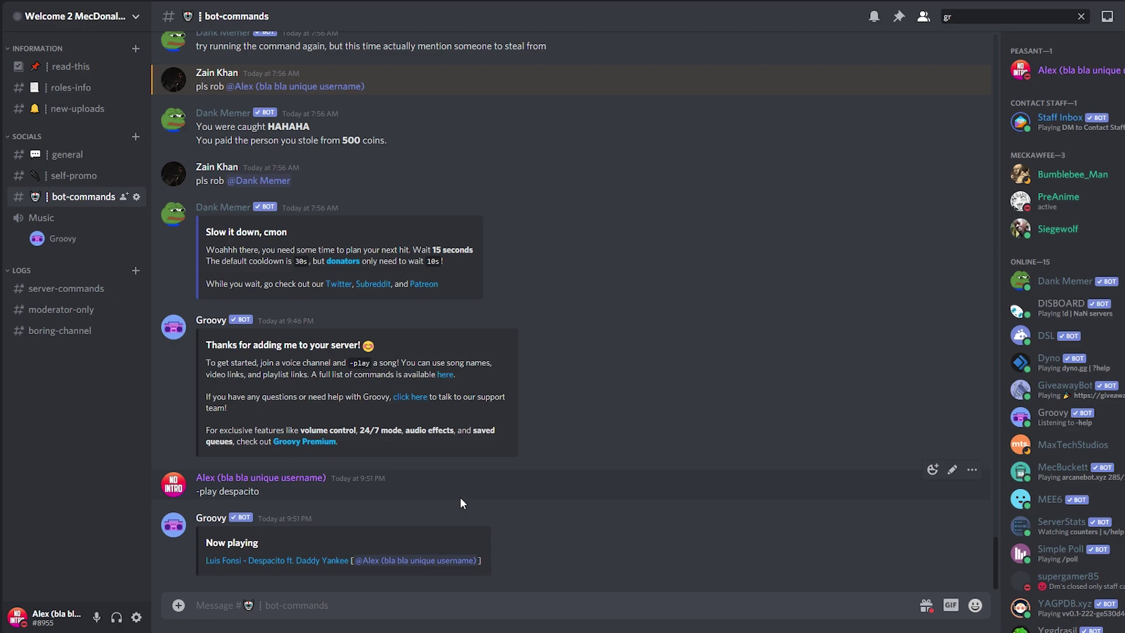
mouse_move(57, 218)
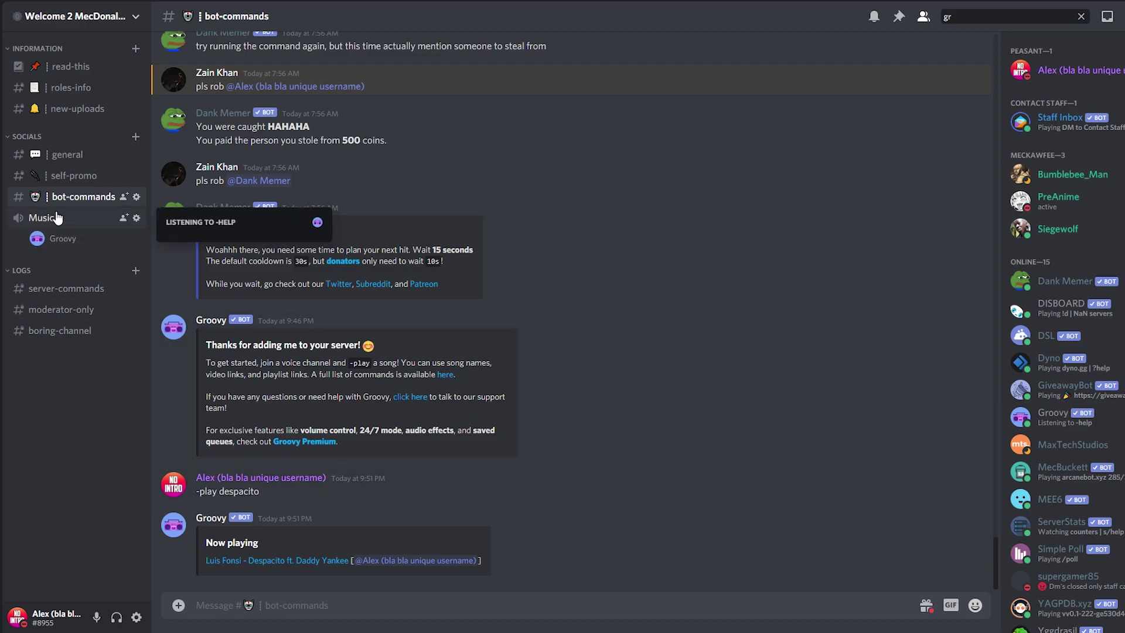
click(57, 218)
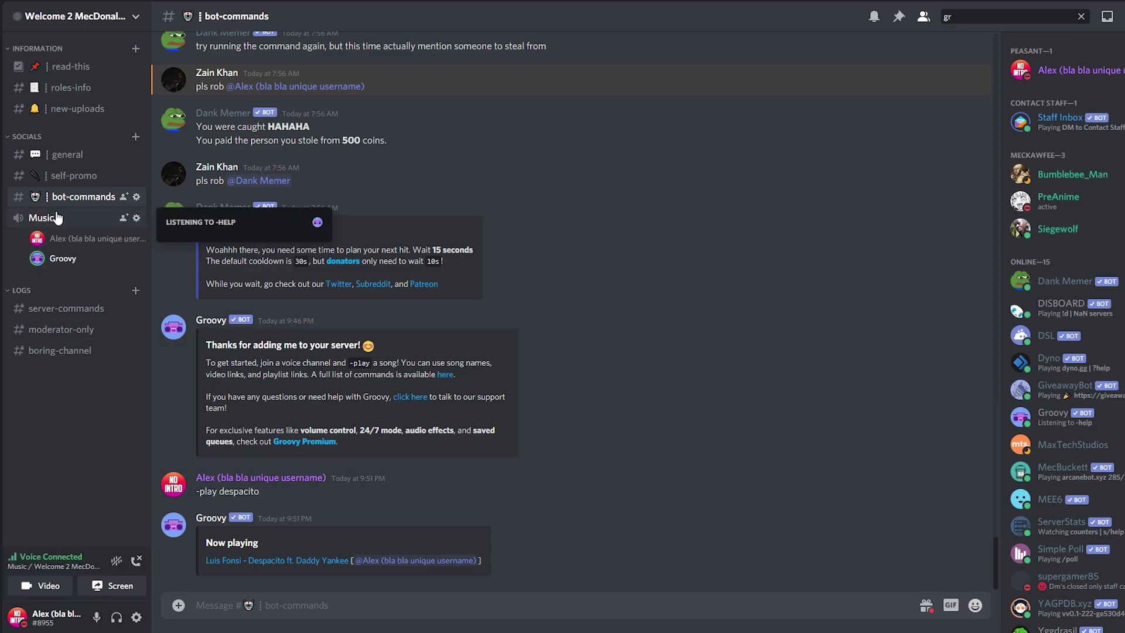
Leave the Music voice channel and try to play a song by sending "-play sicko mode" in bot-commands.
click(136, 561)
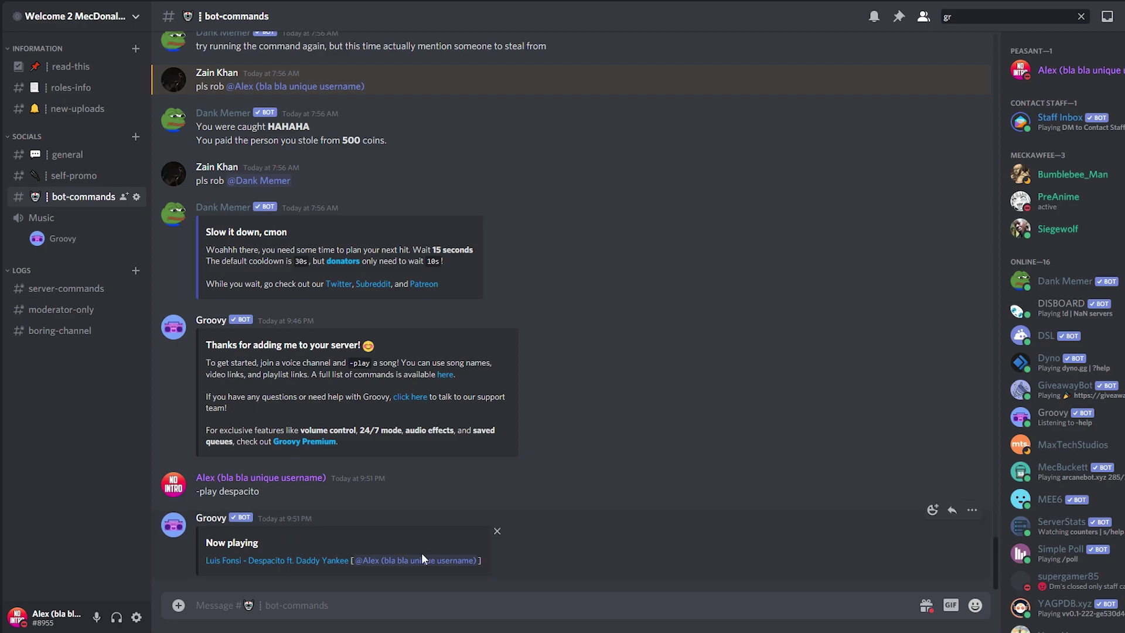
text(-pla)
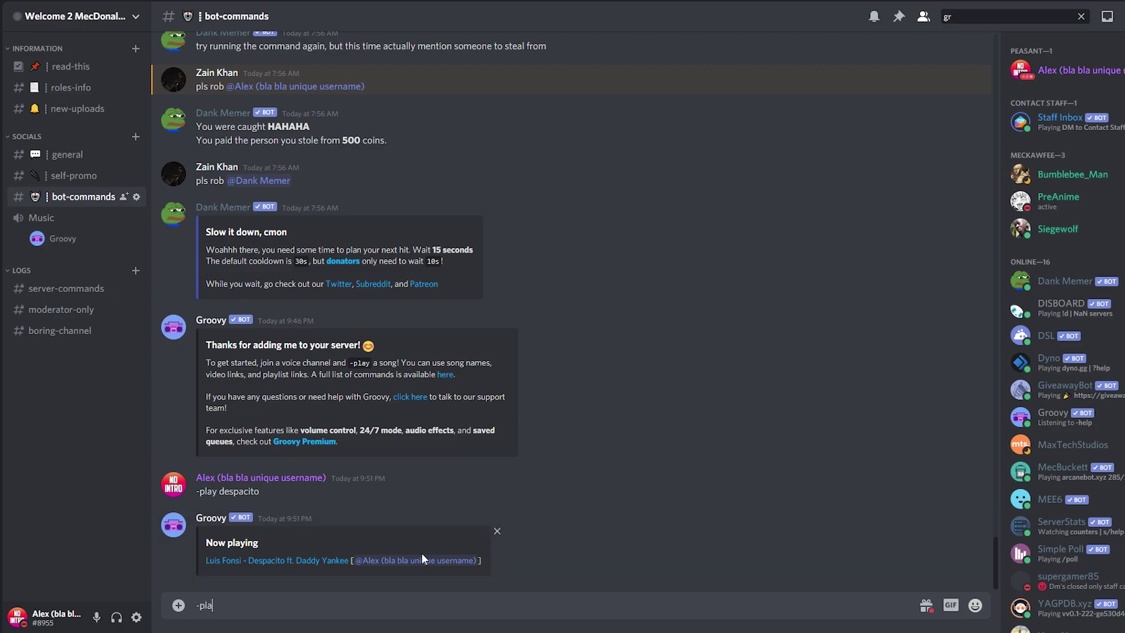
text(y sicko mode)
key(Return)
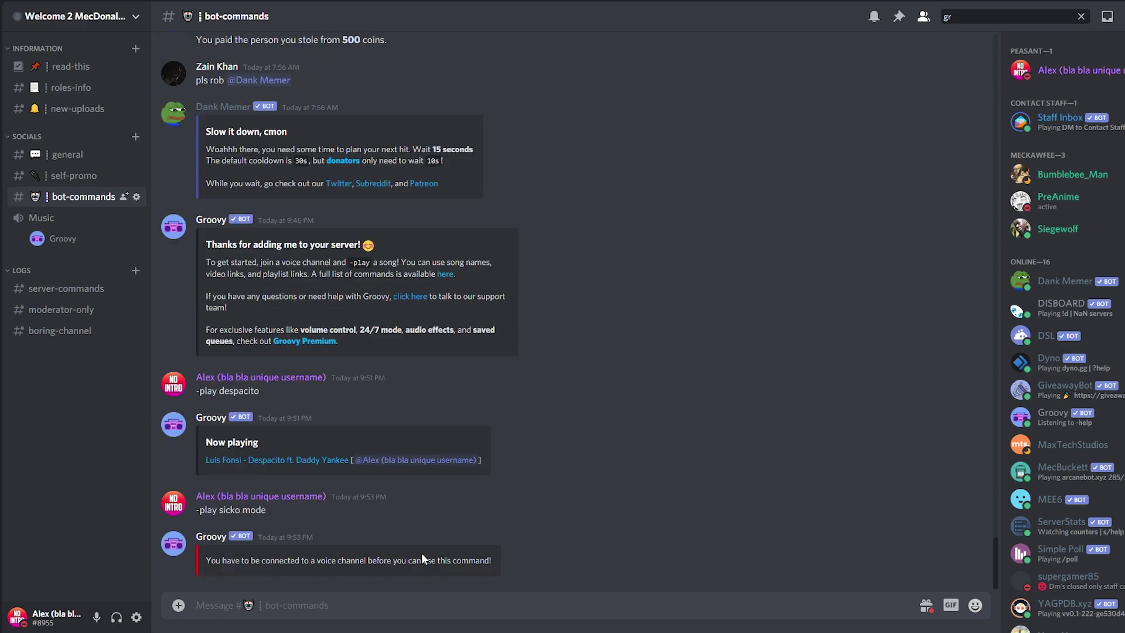
Rejoin the Music voice channel and mute the Groovy bot.
mouse_move(75, 219)
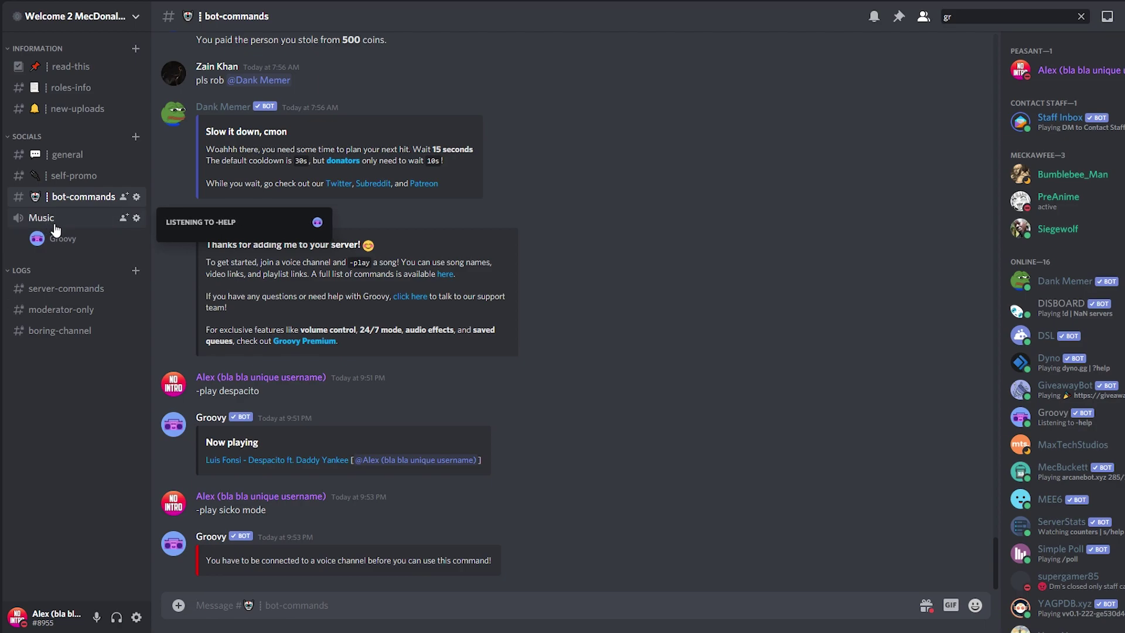
click(46, 224)
right_click(75, 248)
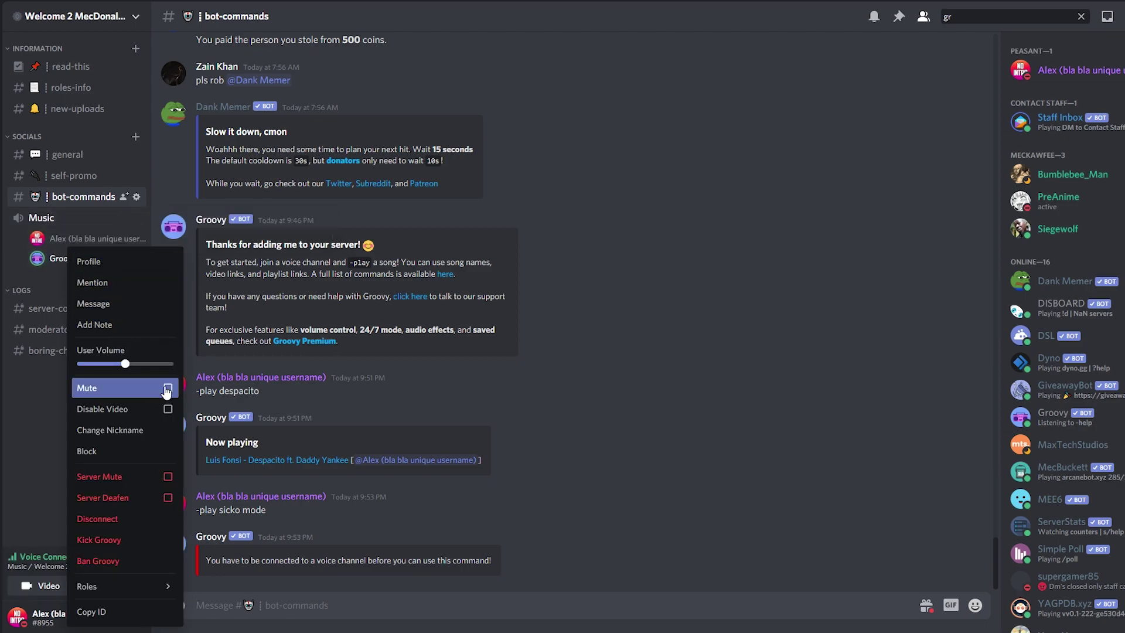
click(324, 605)
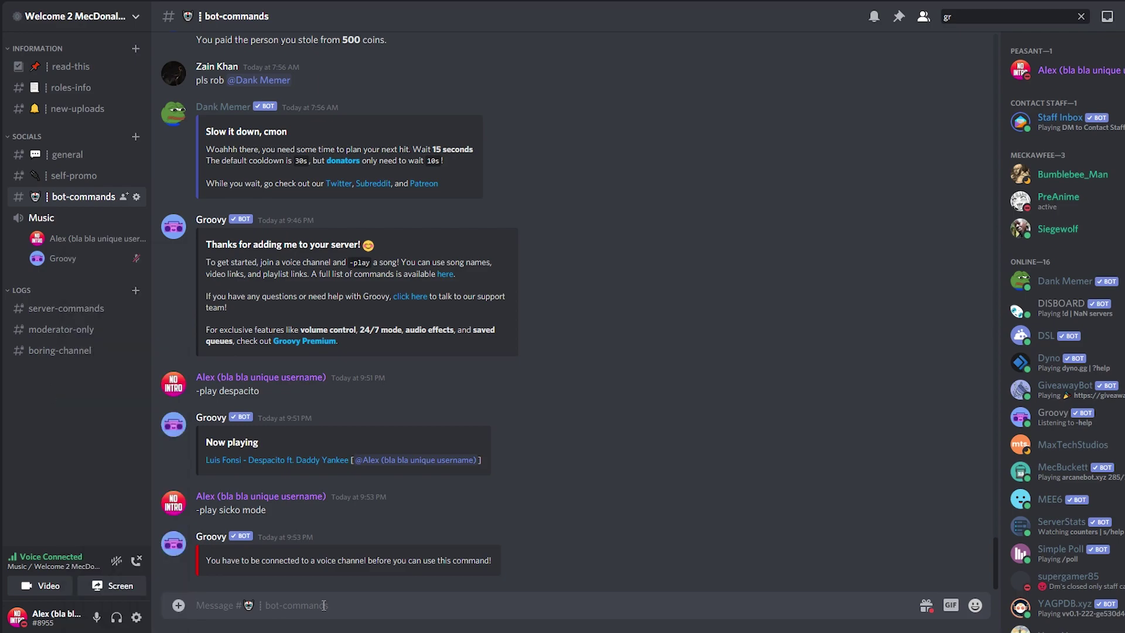
Send "-play sick mode" in bot-commands and display the song queue with "-q".
text(-play sick mode)
key(Return)
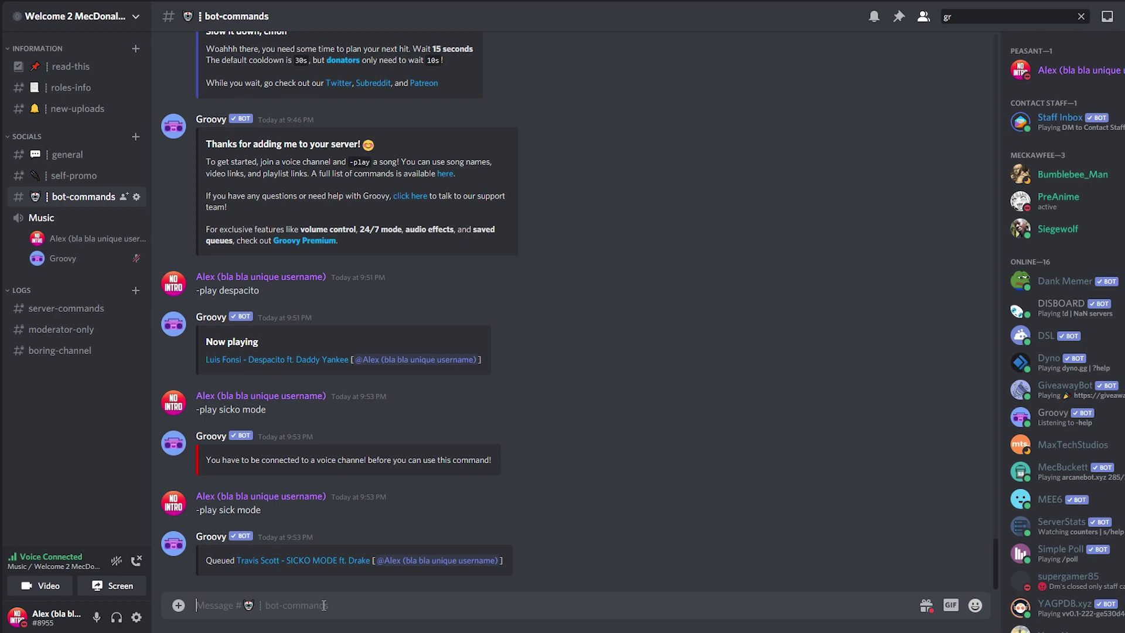
text(-q)
key(Return)
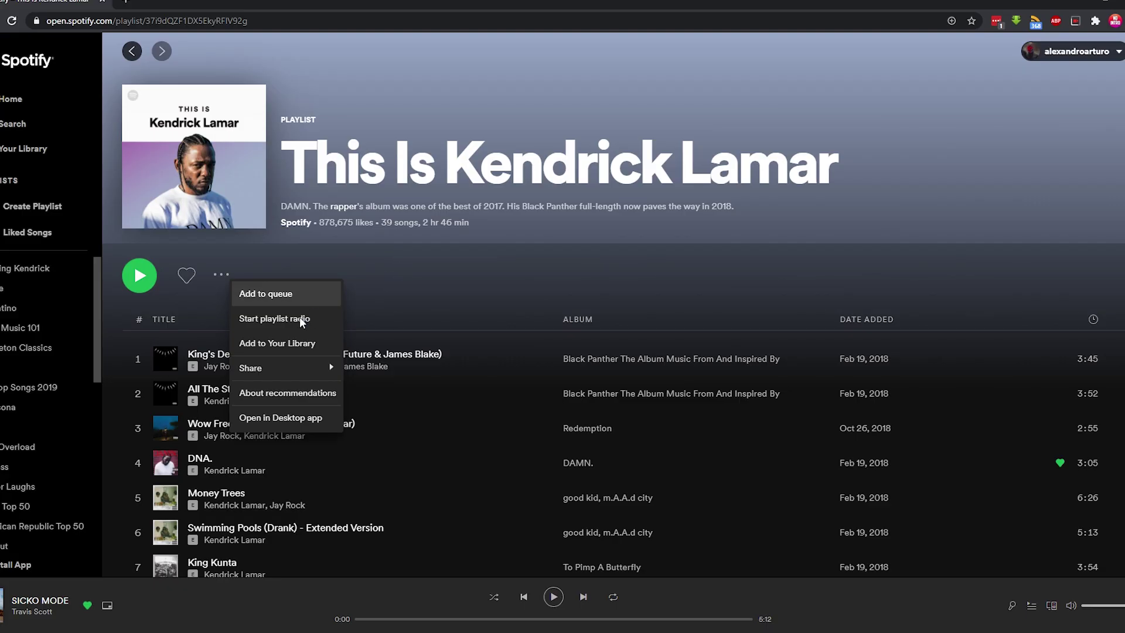
Copy the link of Spotify's This Is Kendrick Lamar playlist, queue it with "-play" in Discord's bot-commands channel, and display the queue with "-q".
mouse_move(334, 368)
click(398, 370)
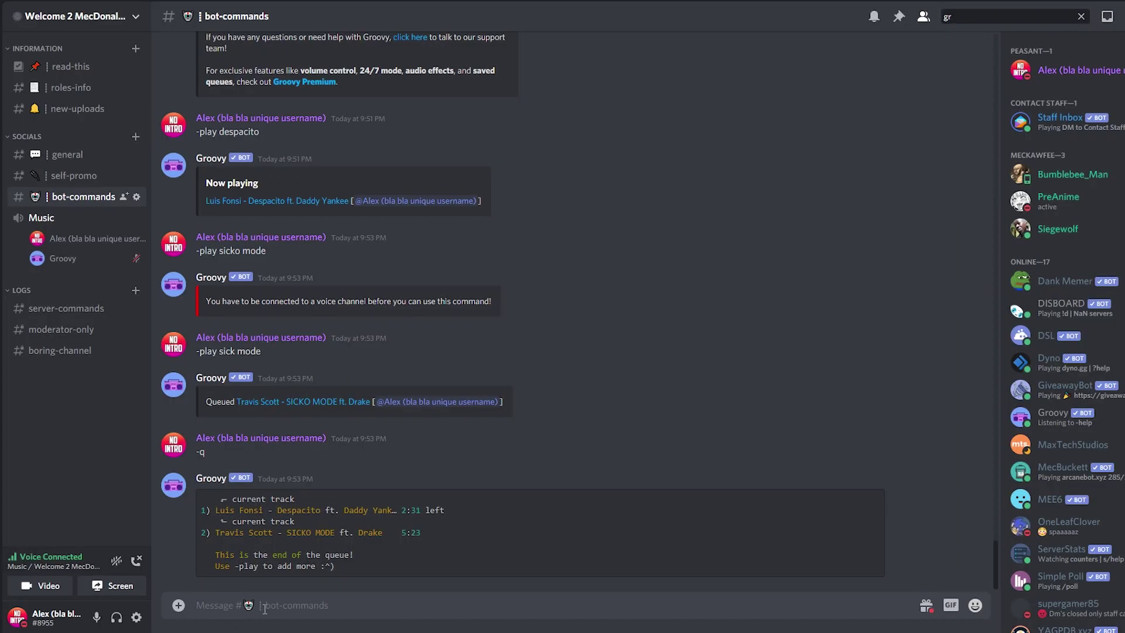
text(-play)
key(ctrl+v)
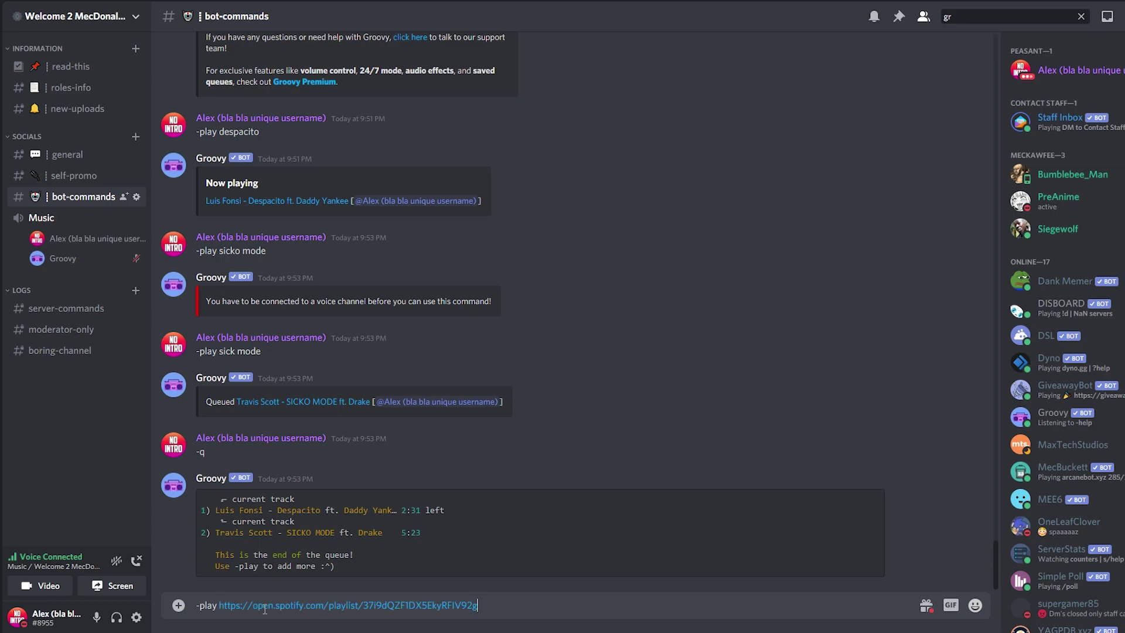
key(Return)
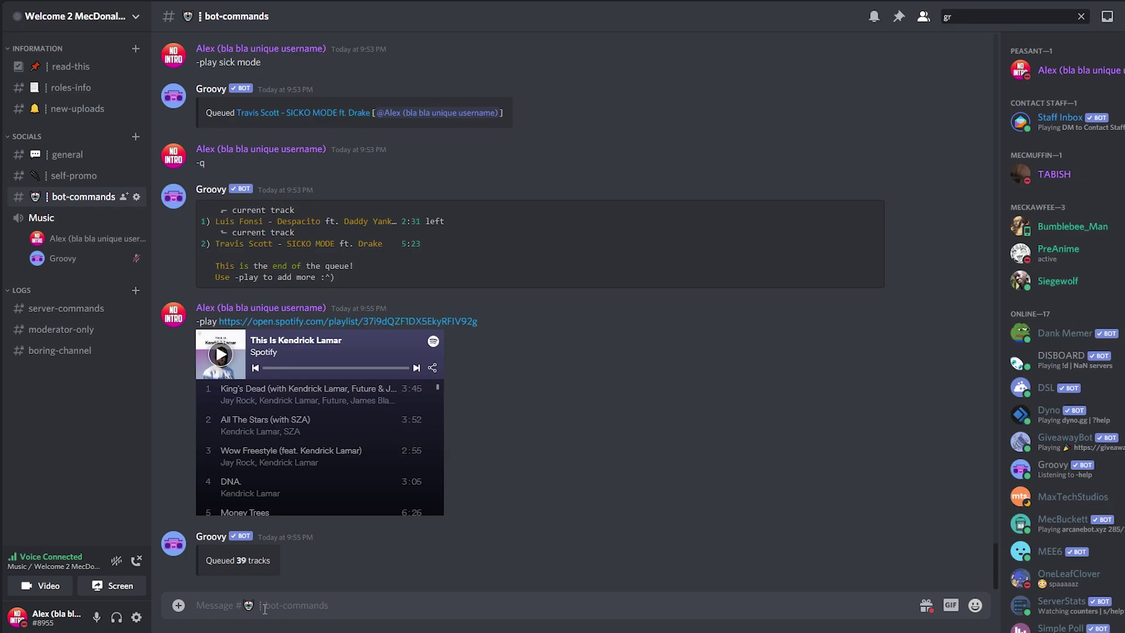
text(-q)
key(Return)
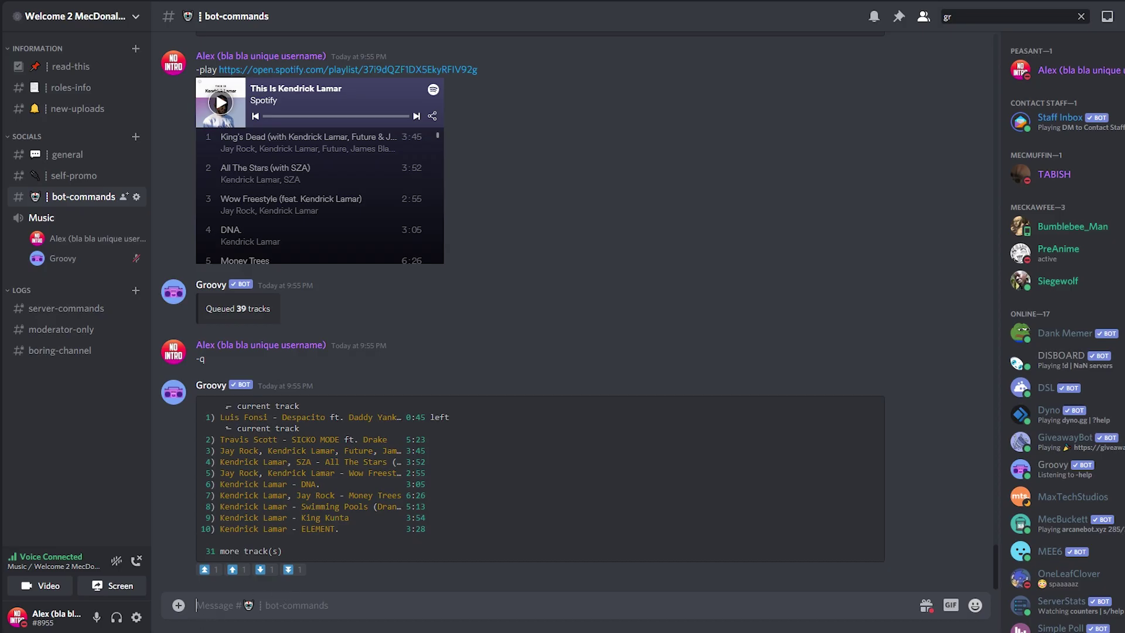
Copy the YouTube URL of the ChilledCow - Compilations playlist and send it after "-play" in Discord's bot-commands channel.
key(alt+Tab)
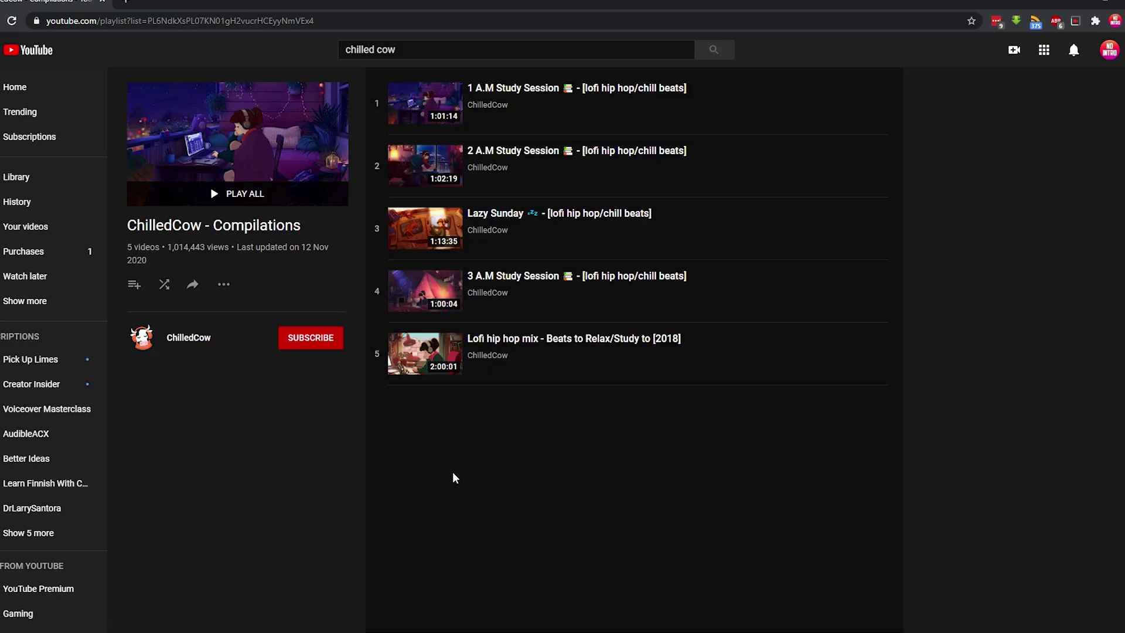
click(392, 15)
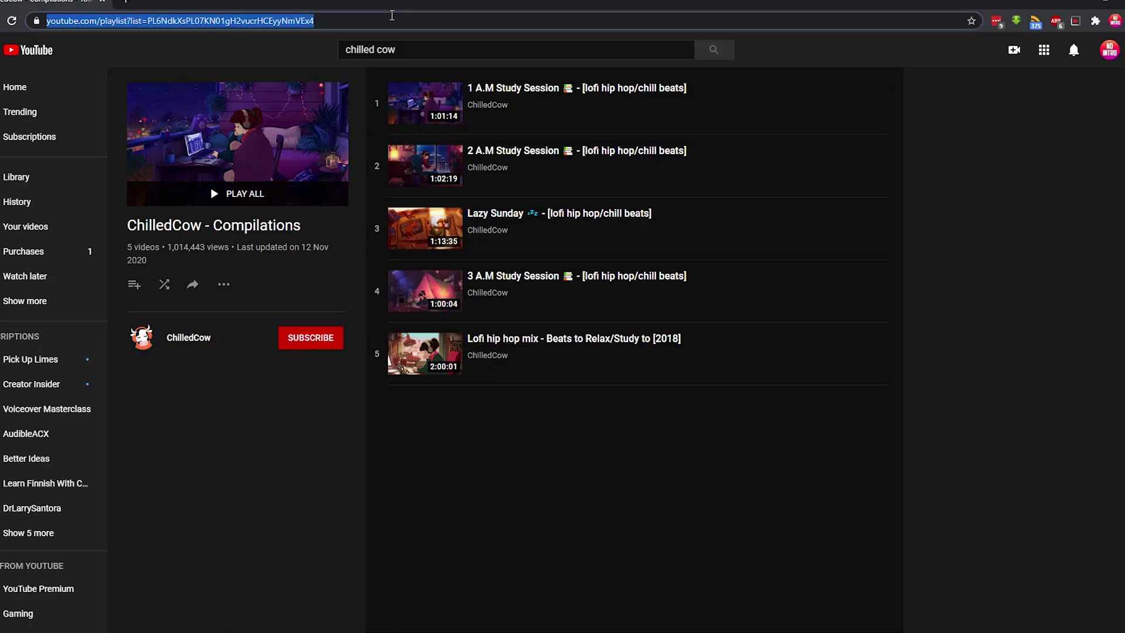
key(alt+Tab)
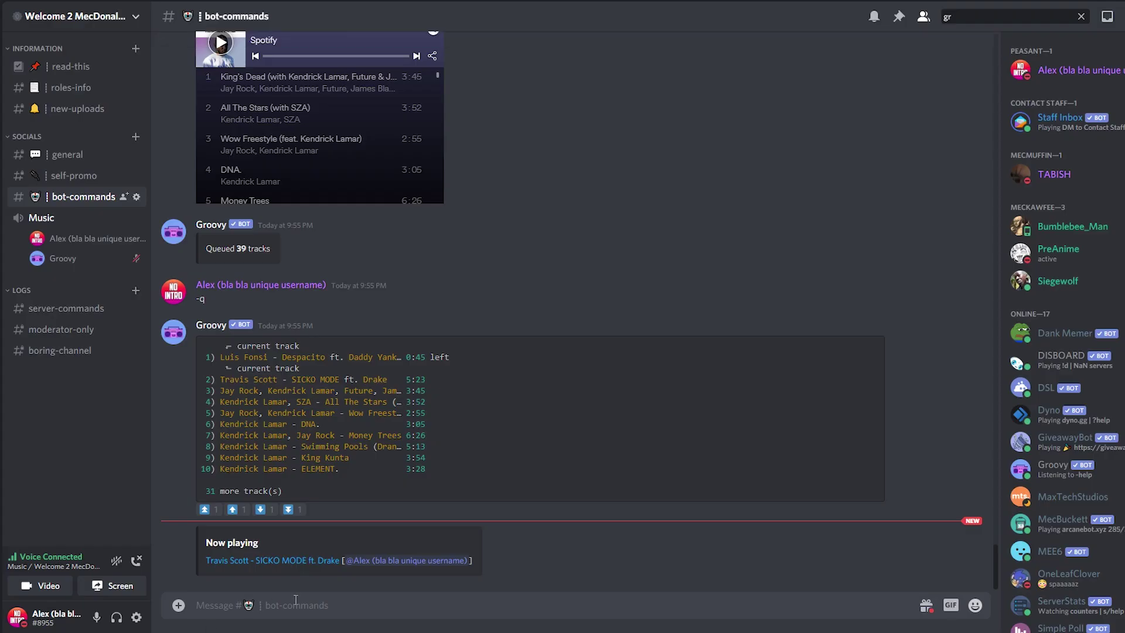
text(-play)
key(ctrl+v)
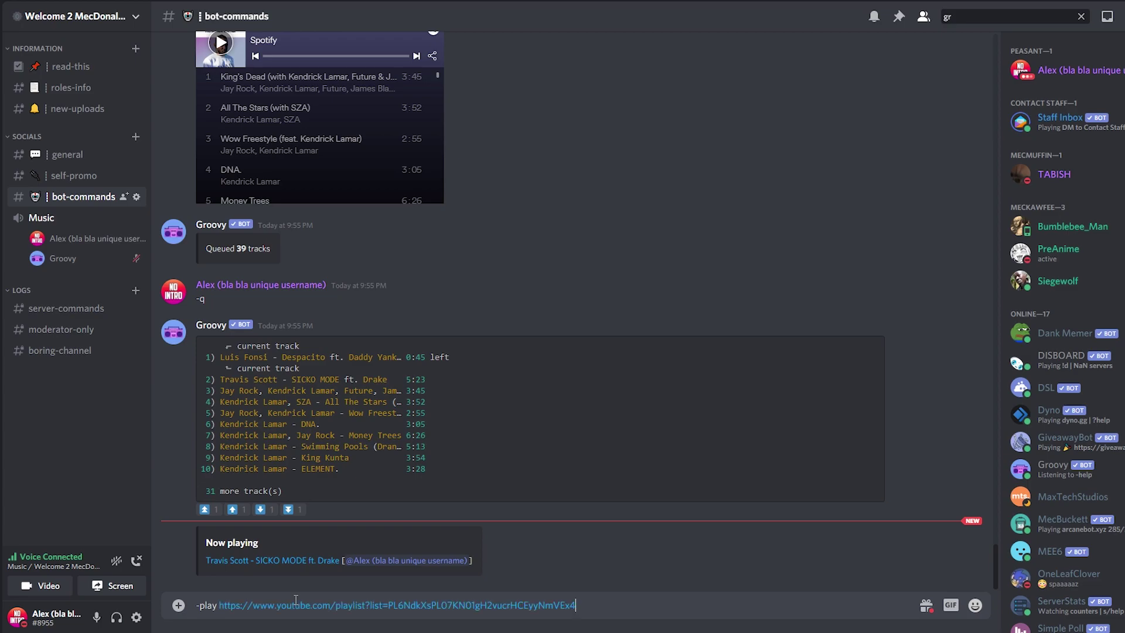
key(Return)
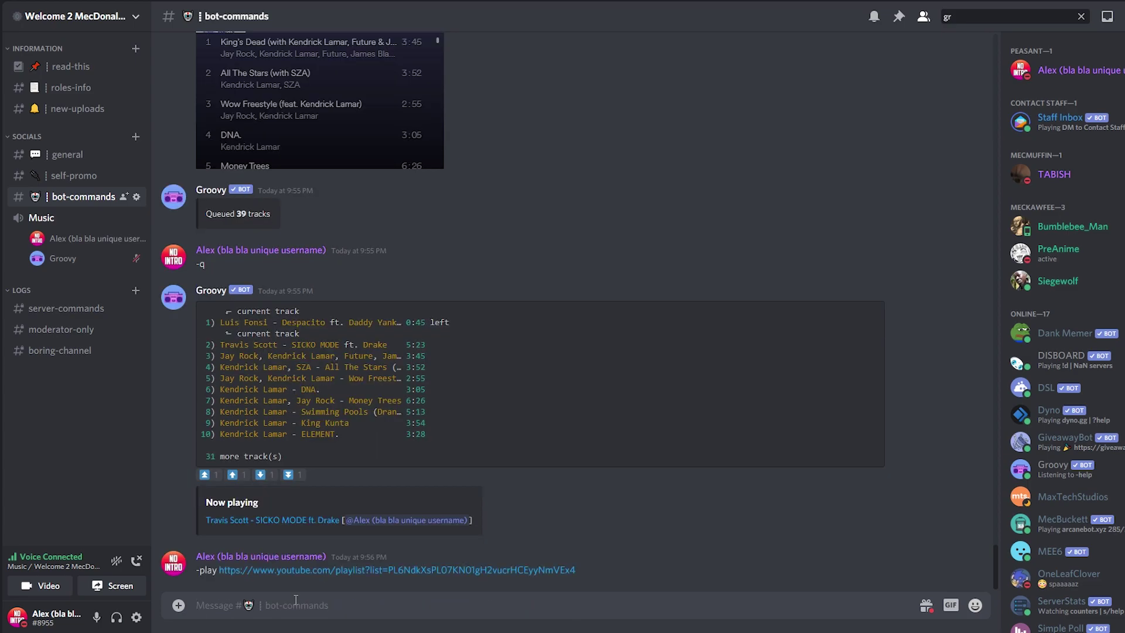